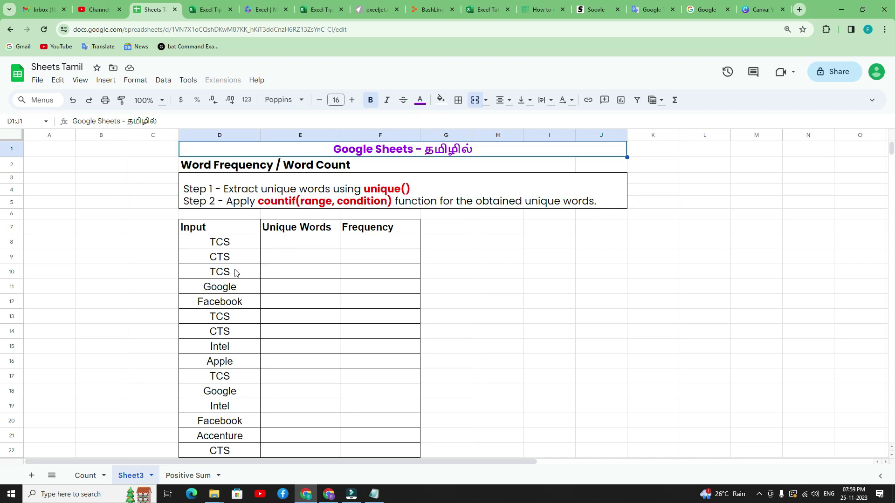
Review the Input words in D8:D27, noting repeated entries such as TCS and Google
scroll(223, 322, "down", 1)
scroll(231, 315, "up", 1)
scroll(218, 255, "down", 2)
scroll(220, 252, "down", 1)
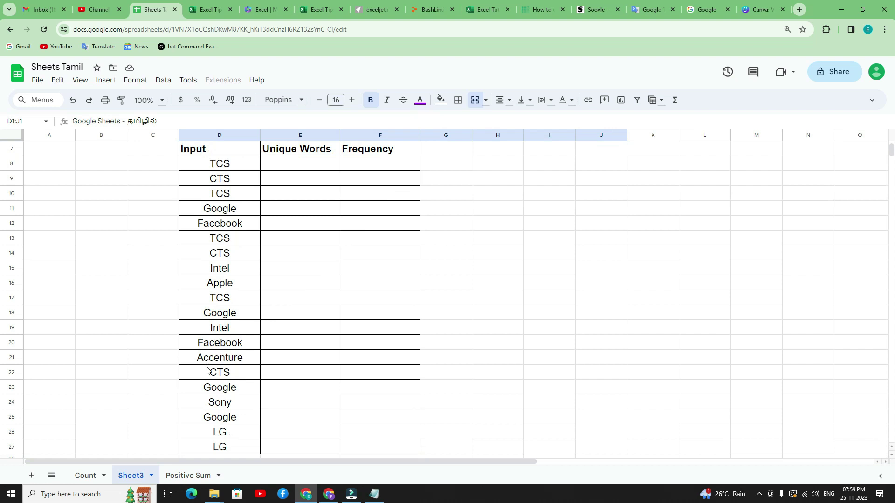
scroll(233, 237, "up", 2)
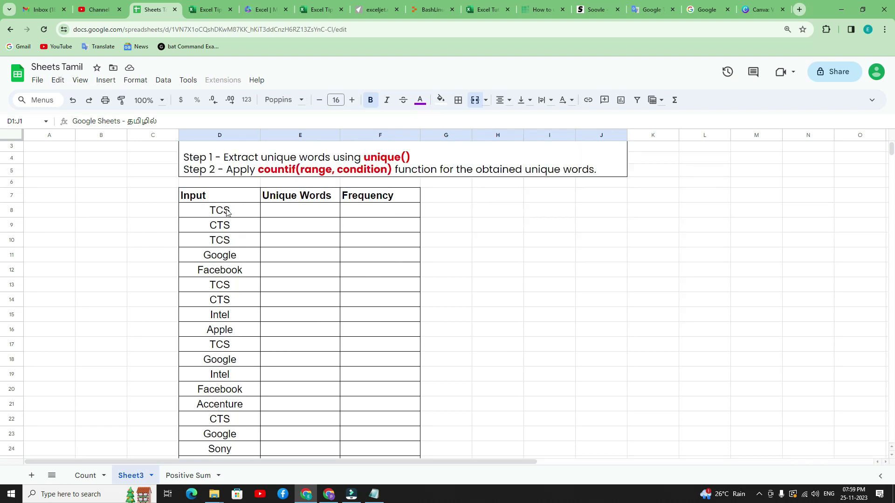
left_click(227, 209)
left_click(228, 240)
left_click(228, 284)
left_click(229, 255)
left_click(228, 360)
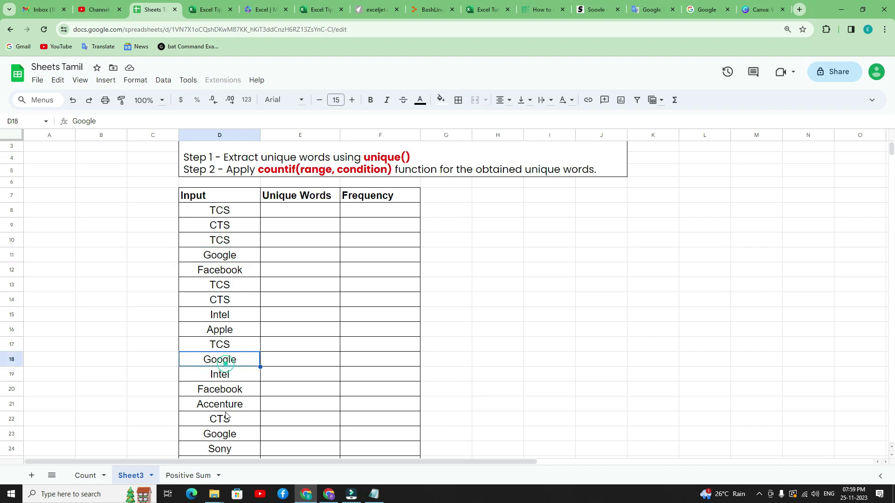
scroll(221, 373, "down", 1)
scroll(220, 375, "down", 2)
scroll(220, 375, "up", 2)
scroll(217, 396, "down", 3)
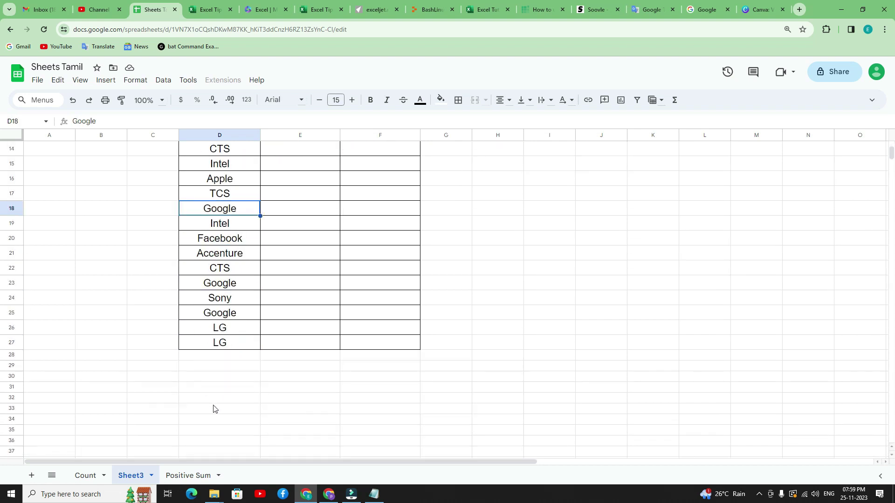
scroll(233, 336, "up", 4)
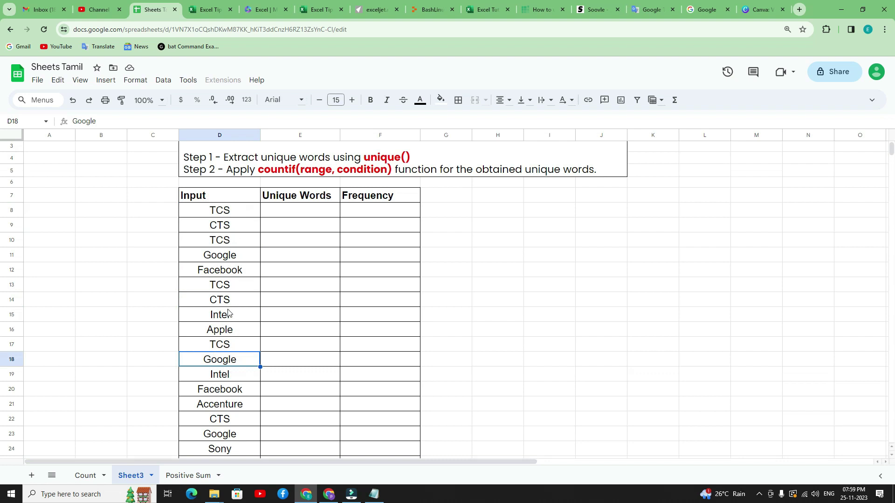
Enter =UNIQUE(D8:D27) in E8 to list the distinct Input words
left_click(280, 213)
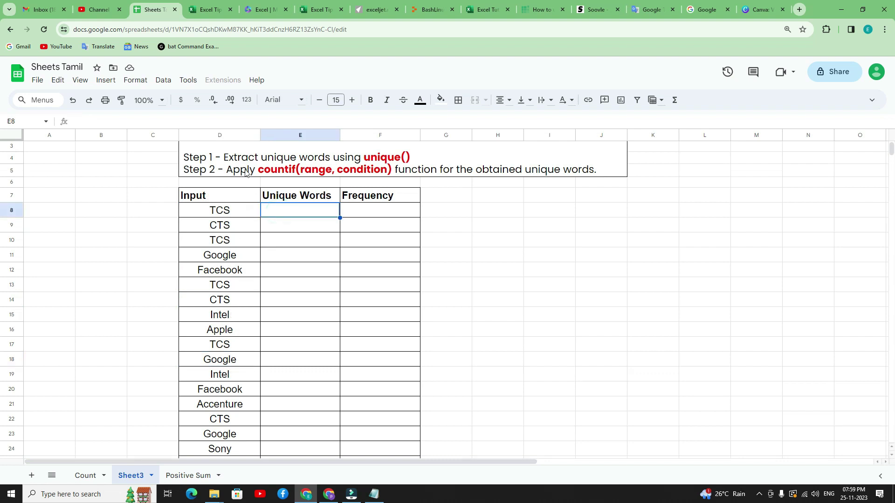
type("=")
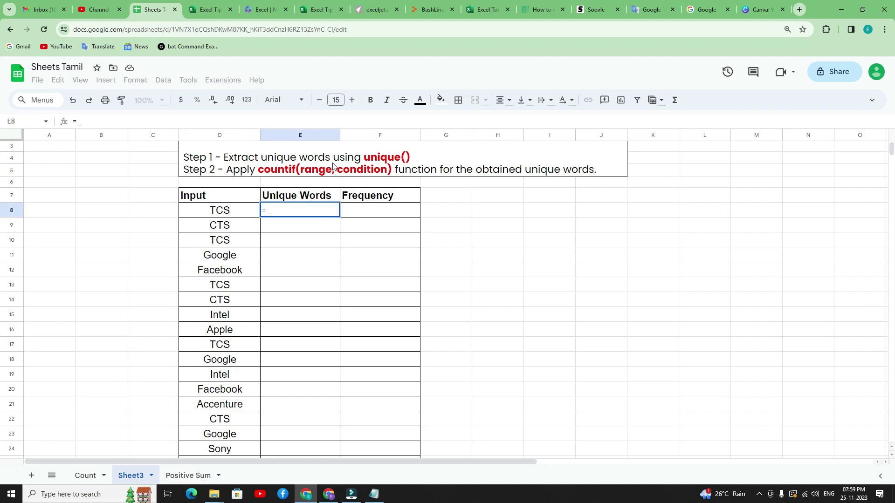
type("uniq")
key("Tab")
mouse_move(194, 214)
left_mouse_down()
mouse_move(211, 482)
mouse_move(205, 366)
left_mouse_up()
scroll(381, 295, "up", 1)
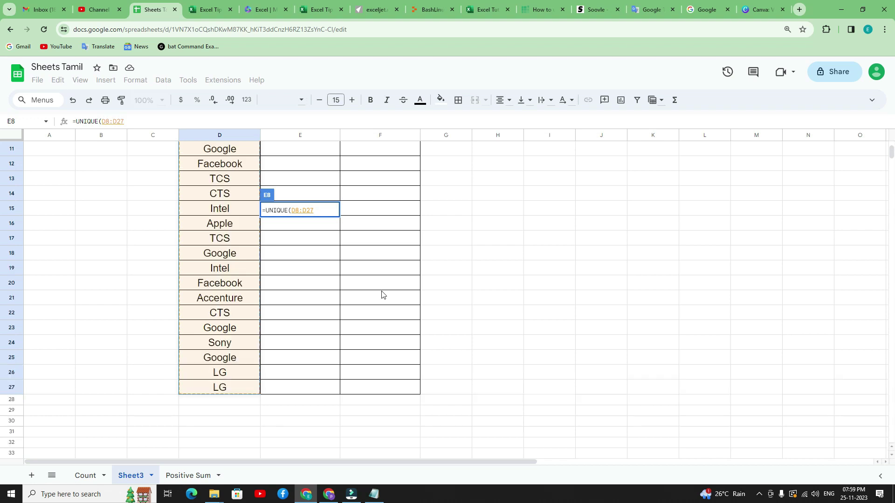
scroll(382, 294, "up", 4)
type(")")
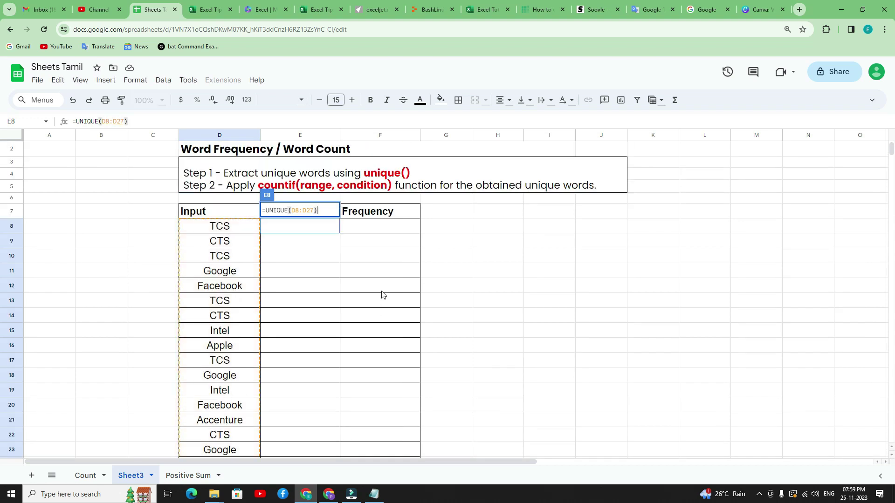
key("Return")
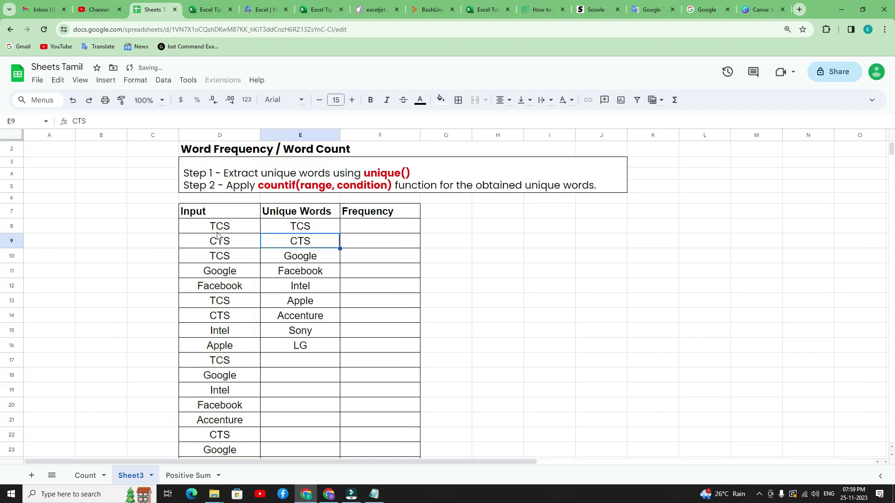
Highlight the twenty Input words and the nine resulting unique words in E8:E16
left_click(209, 226)
left_click_drag(208, 256, 208, 304)
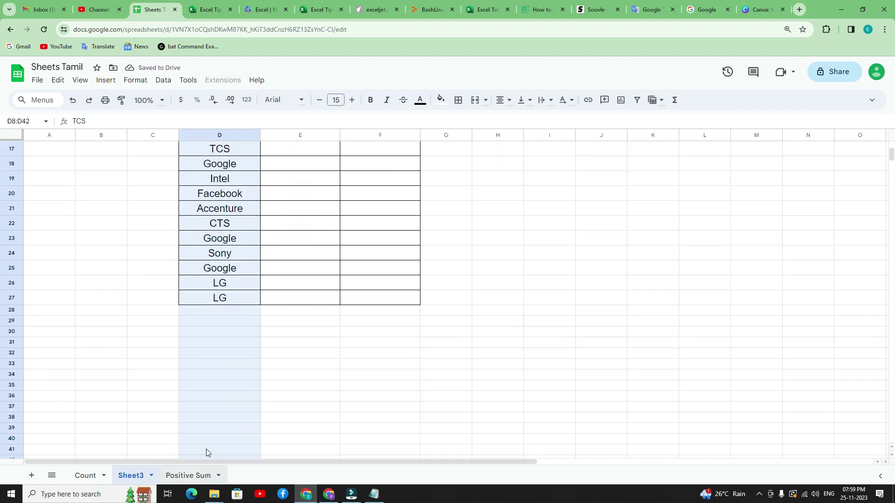
scroll(279, 277, "up", 4)
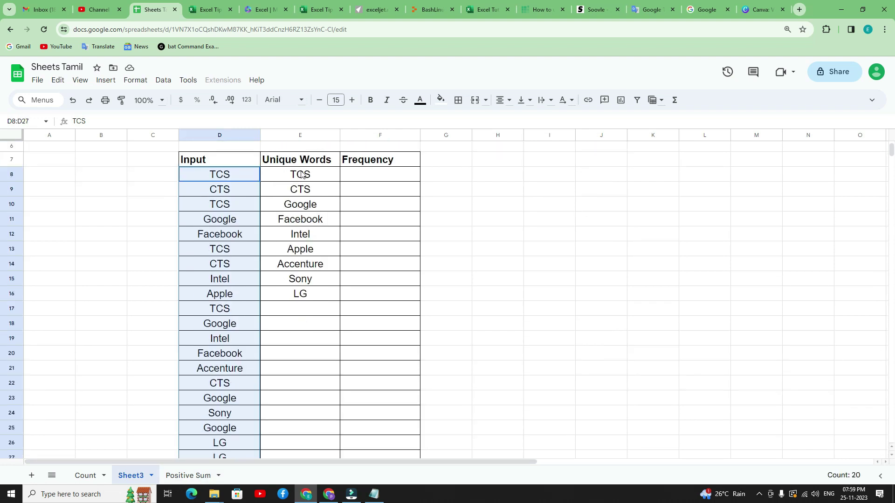
left_click(281, 180)
left_click_drag(285, 175, 280, 293)
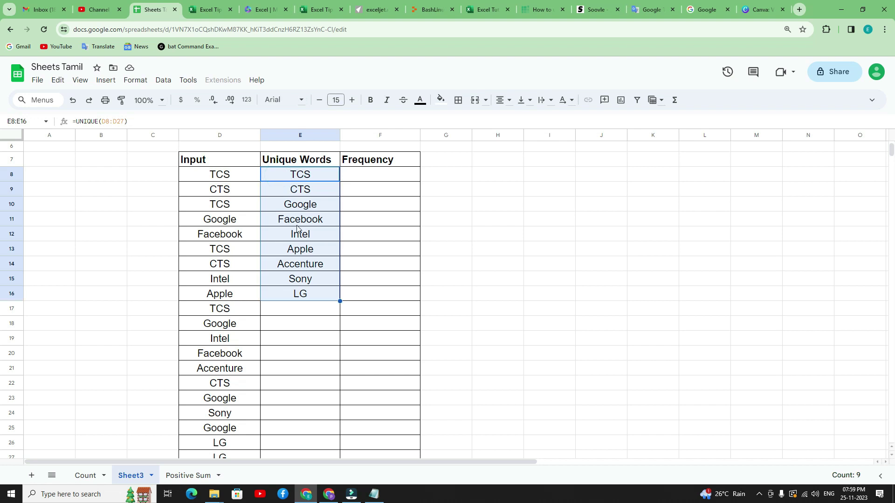
left_click(296, 322)
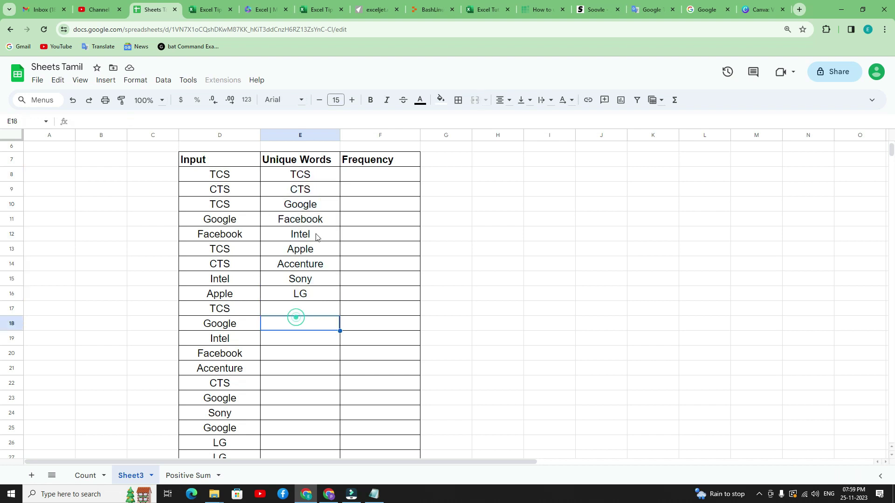
scroll(279, 257, "up", 2)
left_click(368, 226)
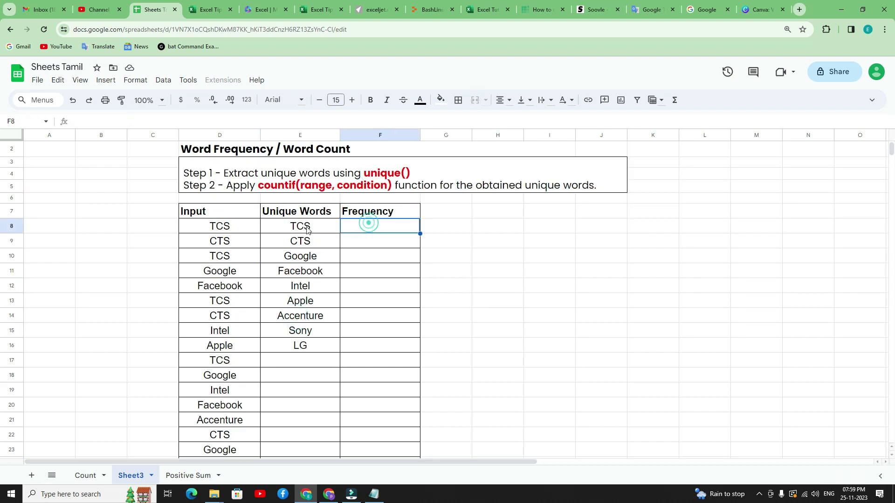
left_click_drag(289, 227, 300, 347)
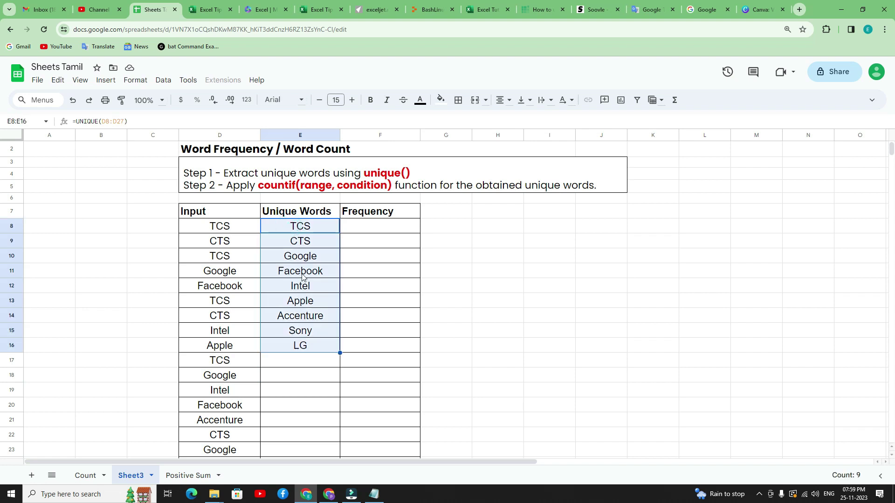
Enter =COUNTIF(D8:D27, E8) in F8 so it returns 4 for TCS
left_click(353, 233)
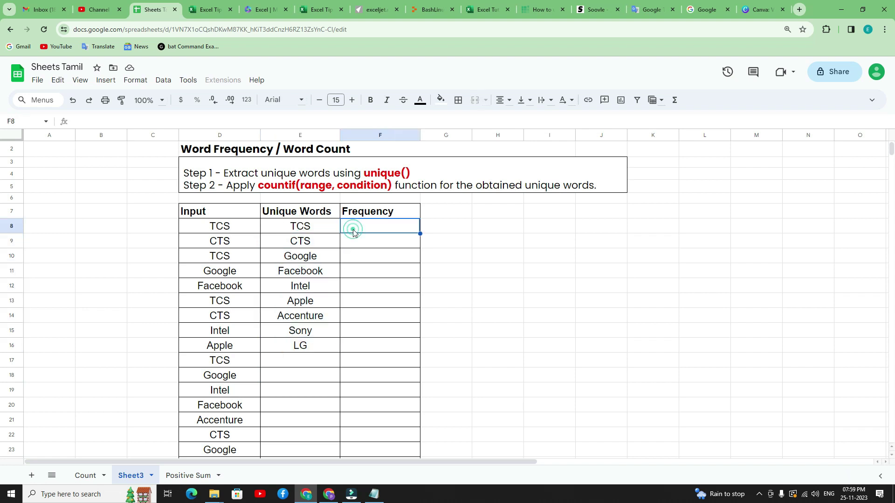
type("=count")
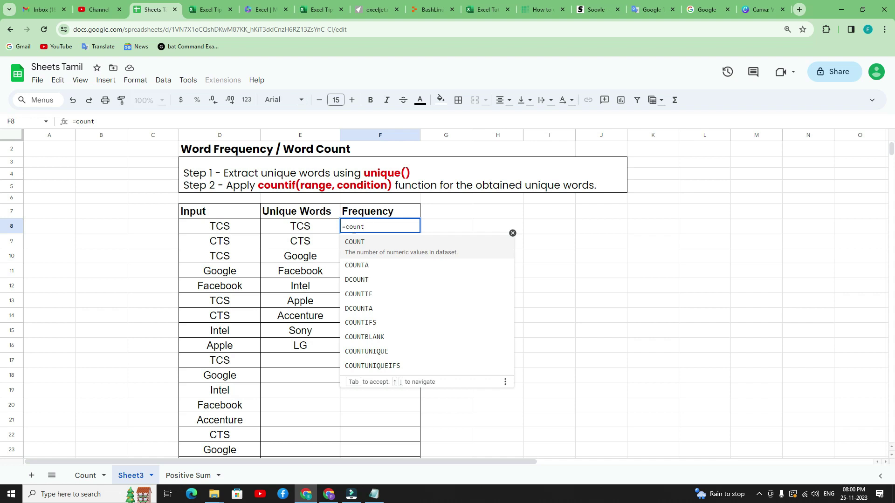
type("if")
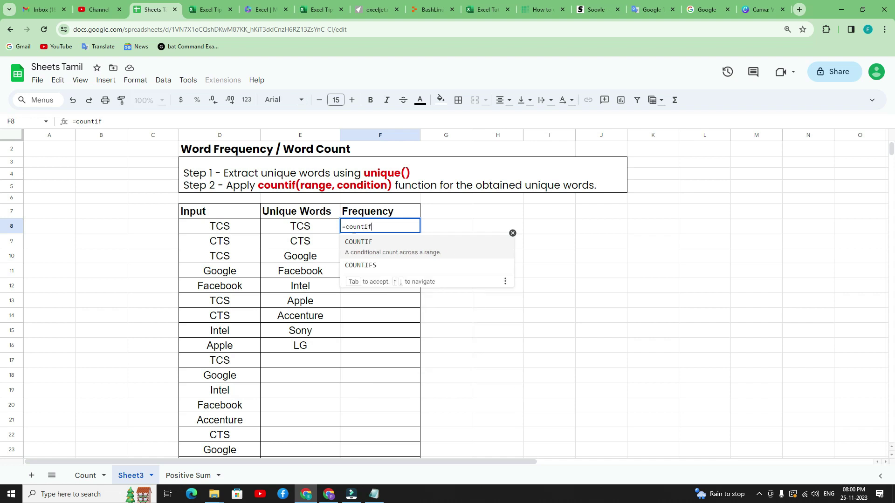
type("(")
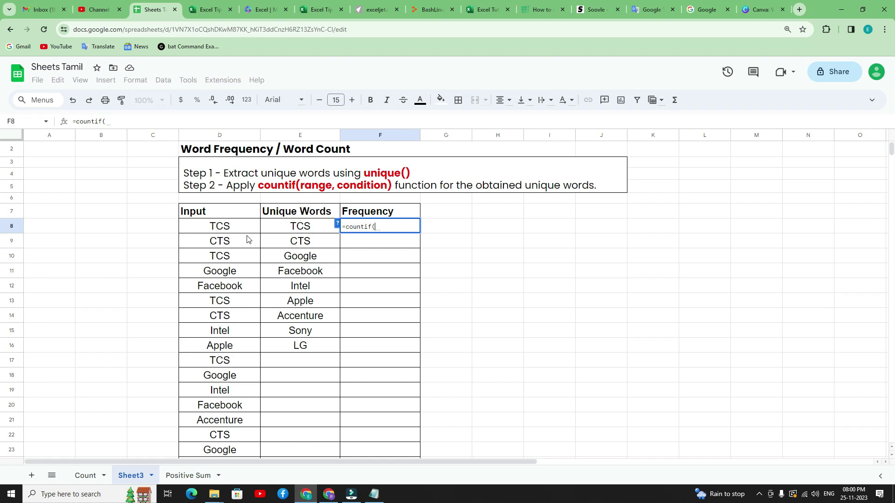
mouse_move(213, 229)
left_mouse_down()
mouse_move(213, 483)
mouse_move(213, 373)
left_mouse_up()
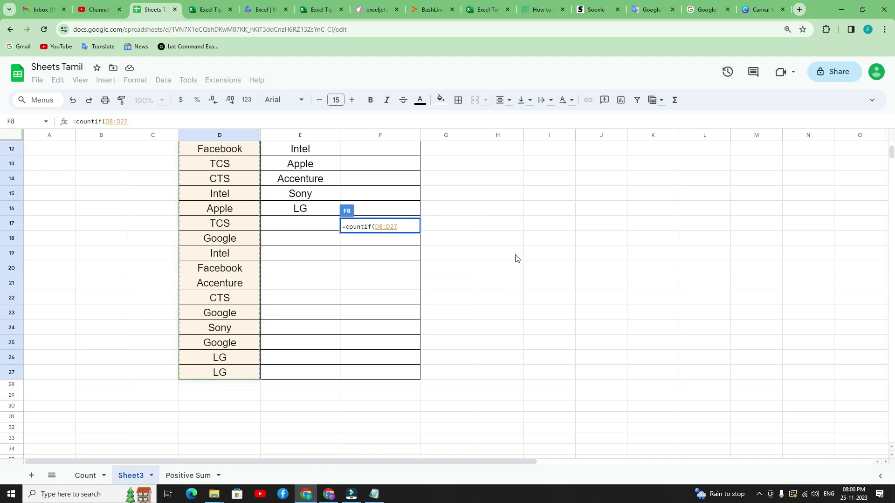
scroll(516, 256, "up", 3)
type(", E8")
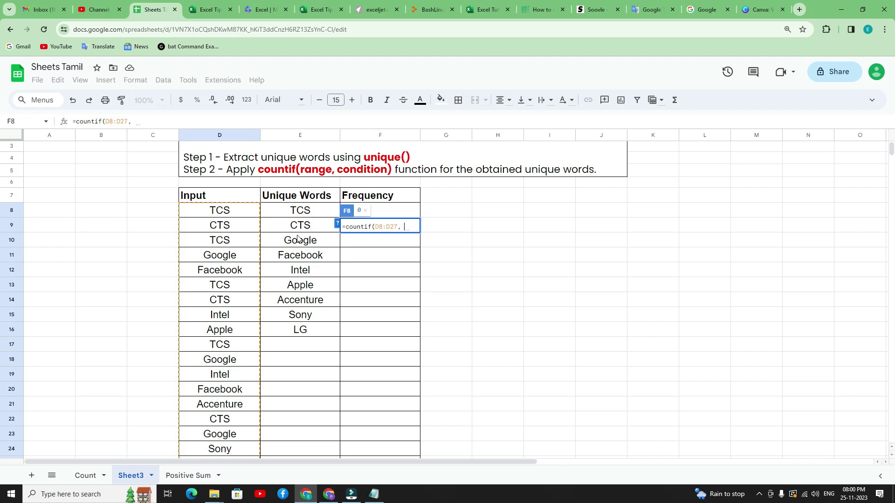
left_click(297, 212)
type(")")
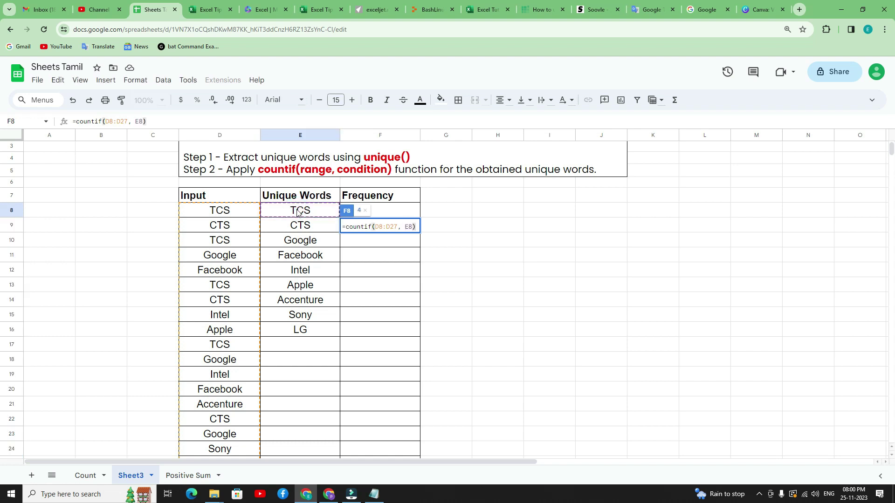
key("Return")
left_click(361, 212)
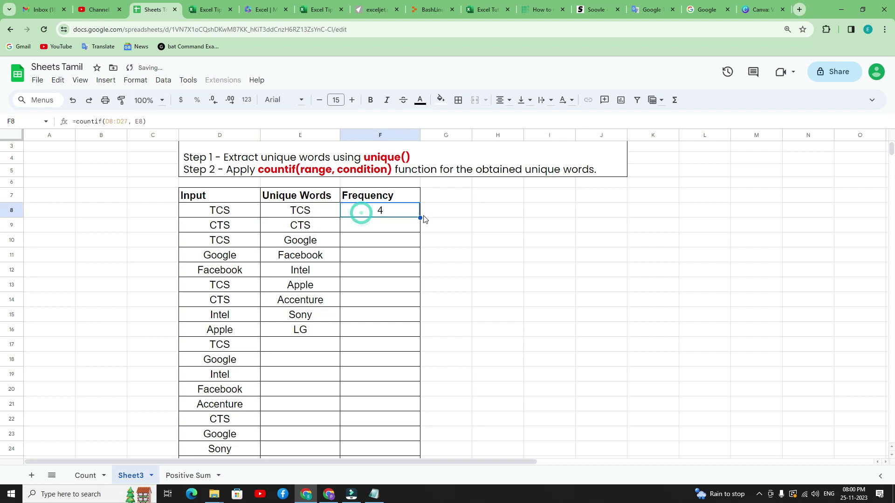
Fill the COUNTIF formula down to F16, then inspect the E8 and F8 formulas
left_click_drag(421, 217, 415, 331)
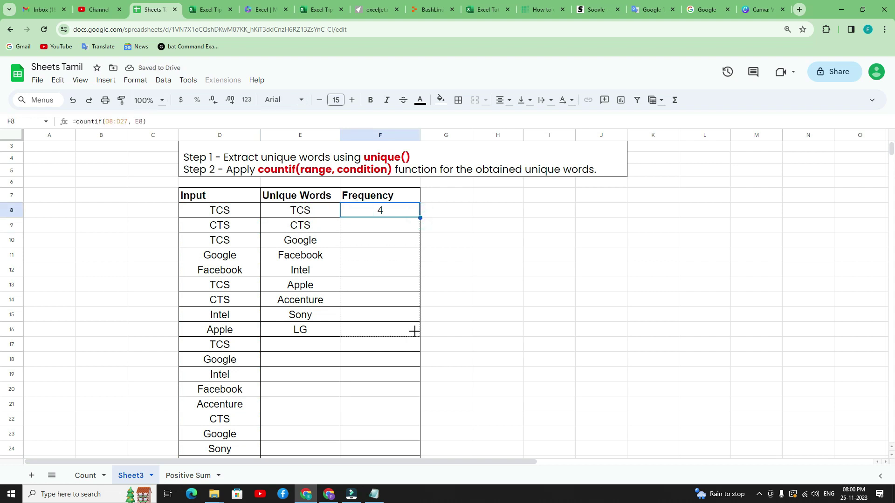
left_click(471, 329)
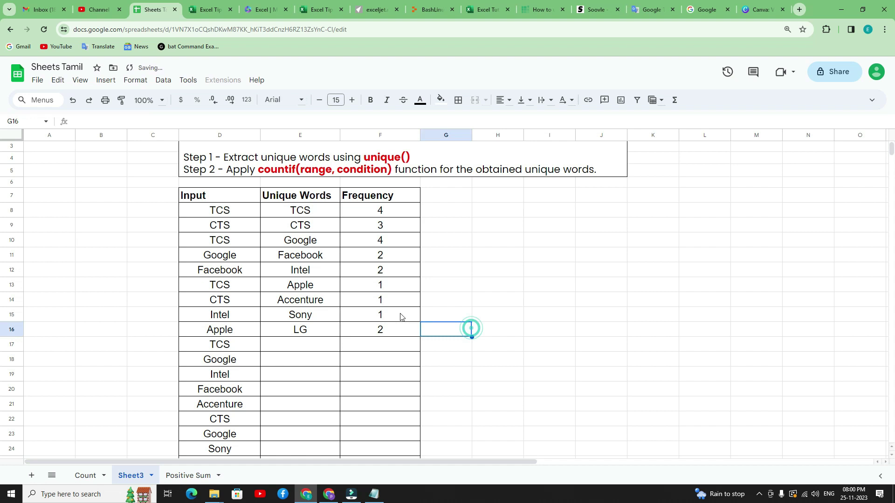
left_click(305, 217)
left_click(365, 213)
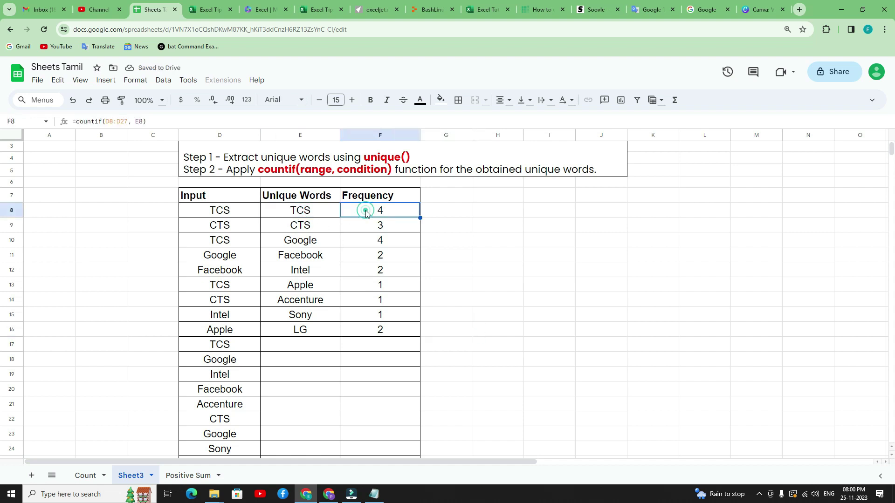
Verify the TCS count of 4 against its entries in D8, D10, D13 and D17
left_click(230, 214)
left_click(228, 238)
left_click(235, 290)
left_click(233, 344)
scroll(234, 344, "down", 1)
scroll(223, 358, "down", 3)
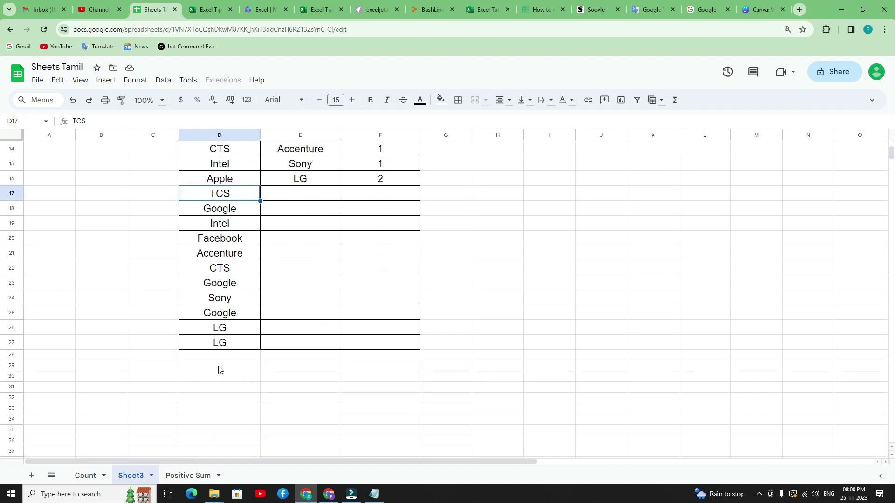
scroll(226, 324, "up", 4)
scroll(311, 303, "up", 1)
Cross-check the unique words CTS and Sony against their entries in the Input list
left_click(308, 261)
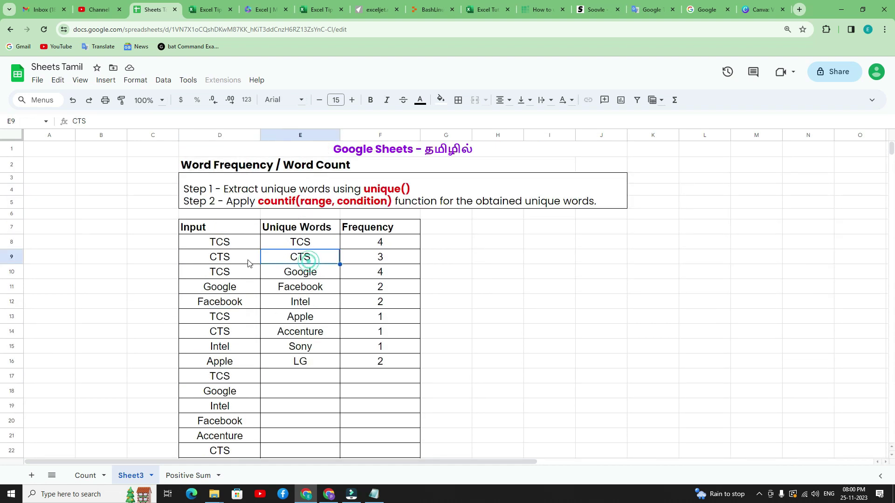
scroll(207, 307, "down", 2)
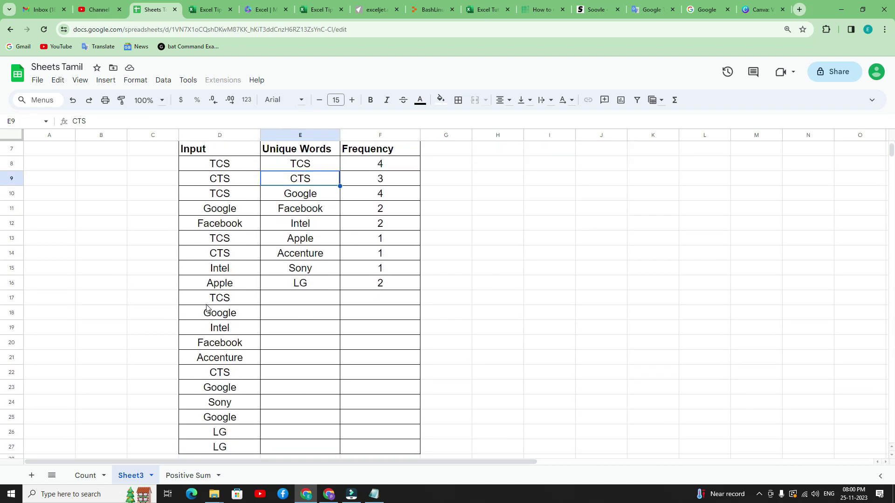
scroll(237, 320, "up", 1)
left_click(311, 316)
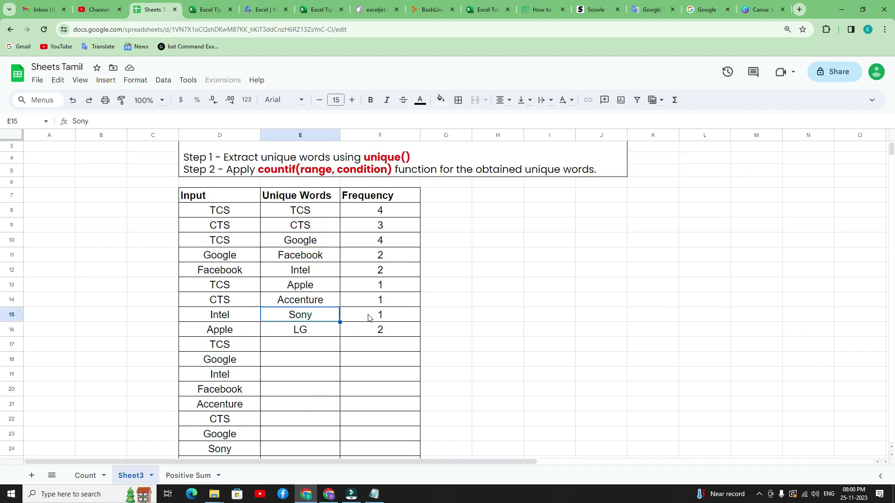
scroll(279, 317, "down", 3)
left_click(223, 334)
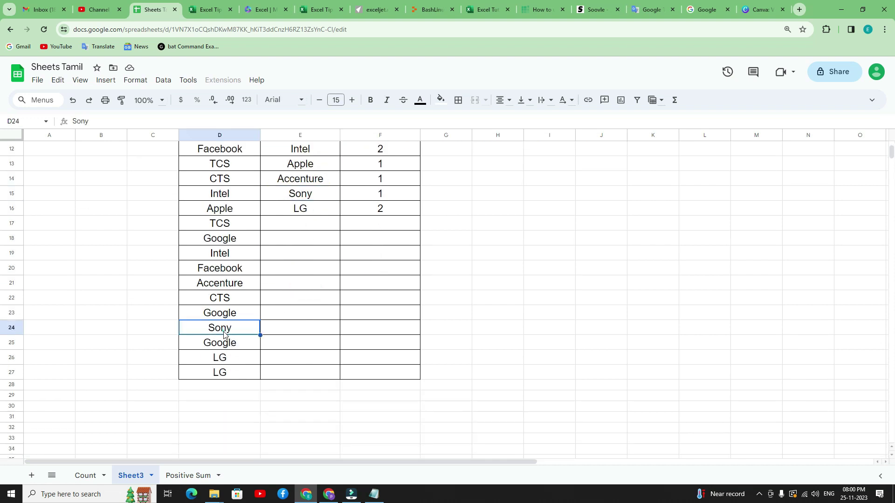
left_click(224, 284)
scroll(357, 268, "up", 1)
scroll(279, 326, "down", 2)
scroll(348, 289, "up", 4)
left_click(501, 255)
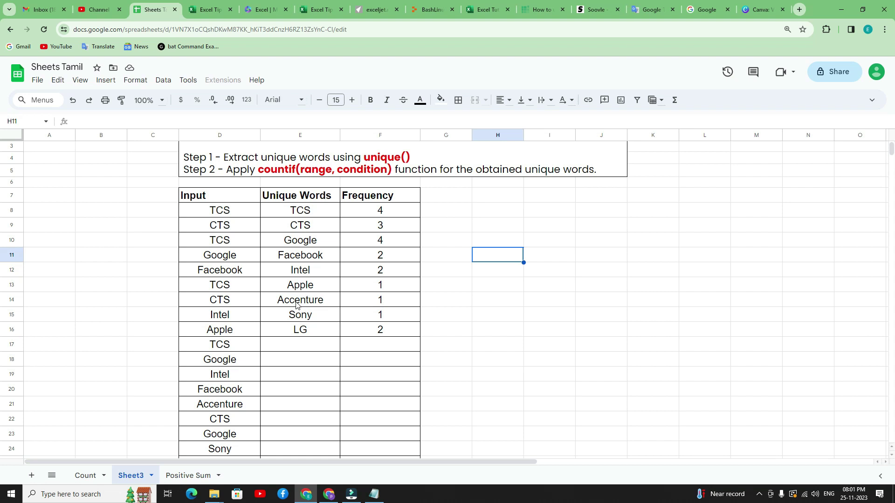
scroll(338, 275, "up", 1)
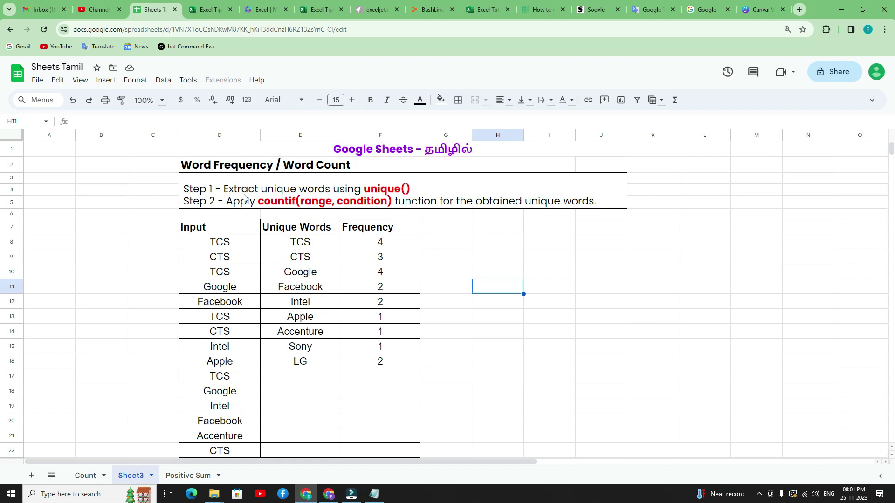